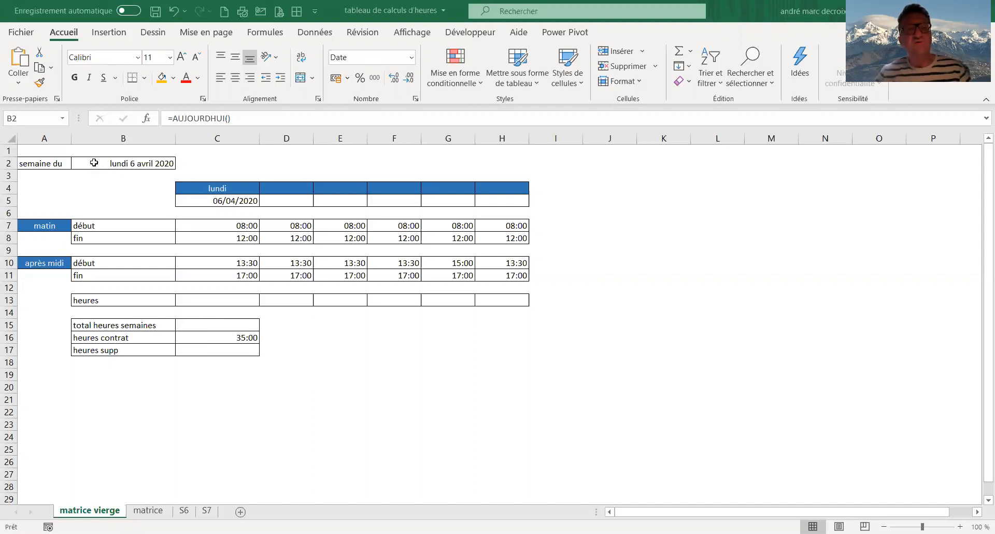
Examine the date formula in B2 and the weekday formula in C4 that refers to it.
click(94, 163)
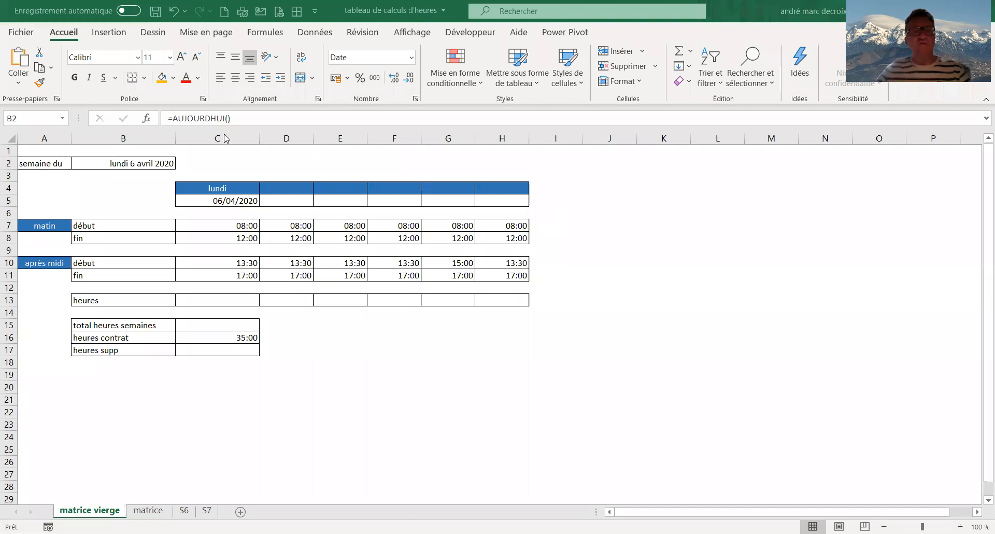
click(106, 162)
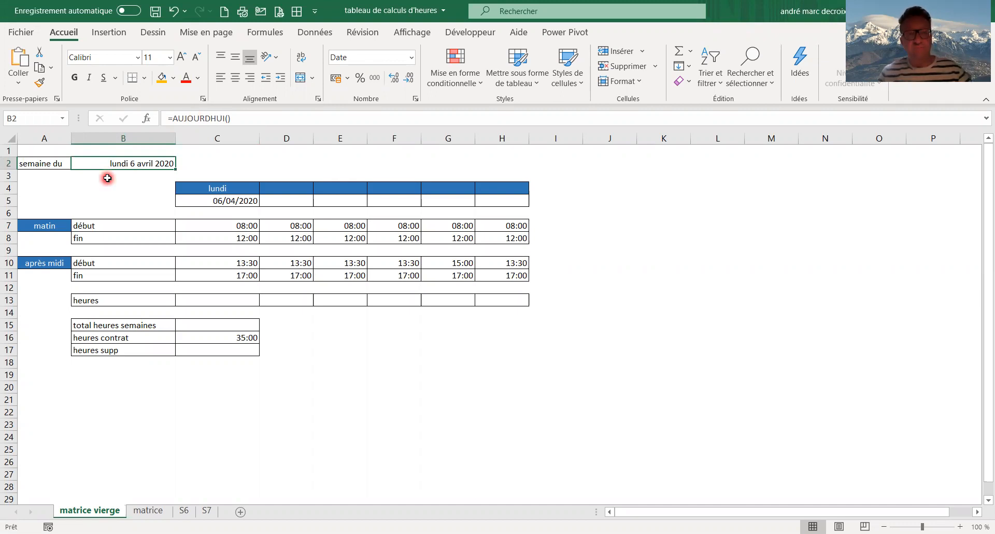
click(198, 189)
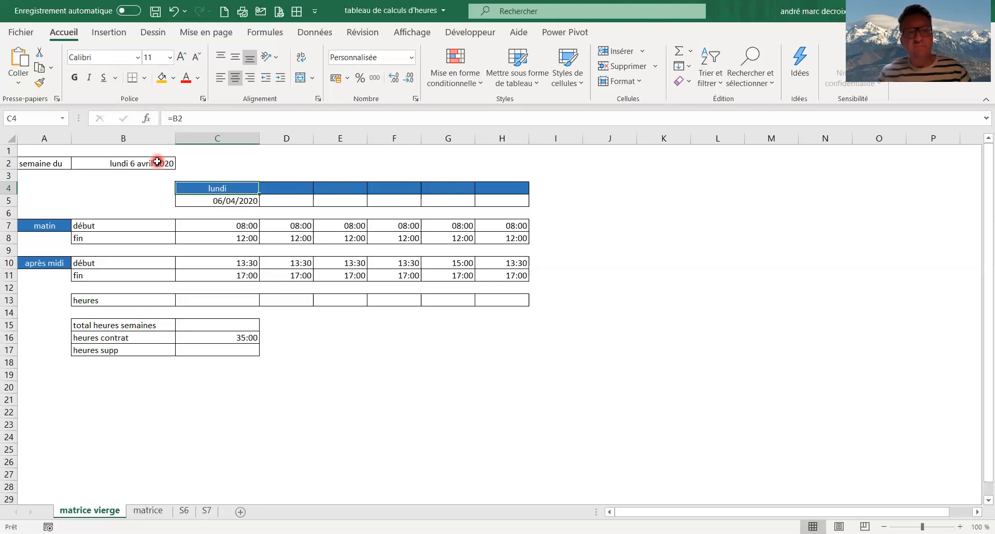
click(194, 188)
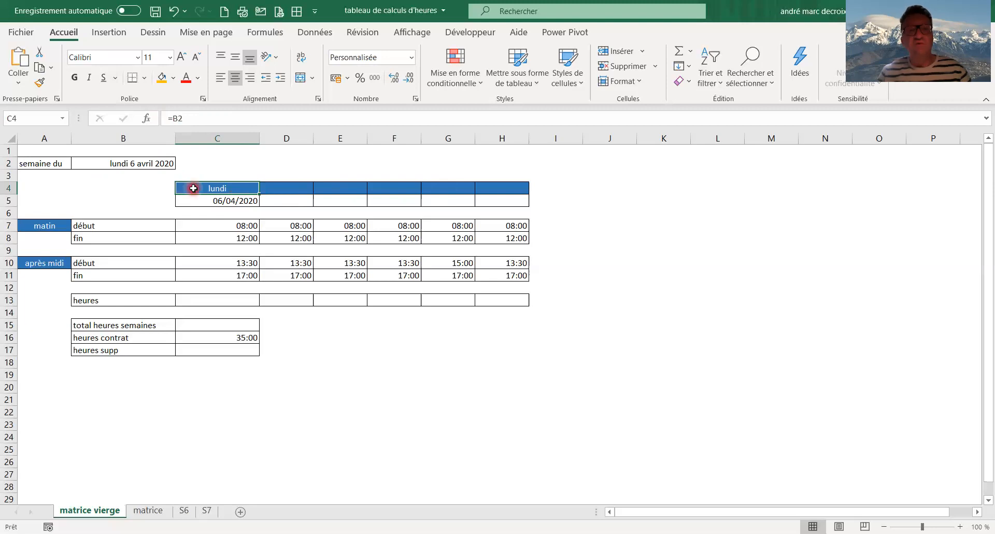
Examine the custom number format of the weekday heading in C4, then the date formula in C5 beneath it.
click(246, 189)
click(426, 74)
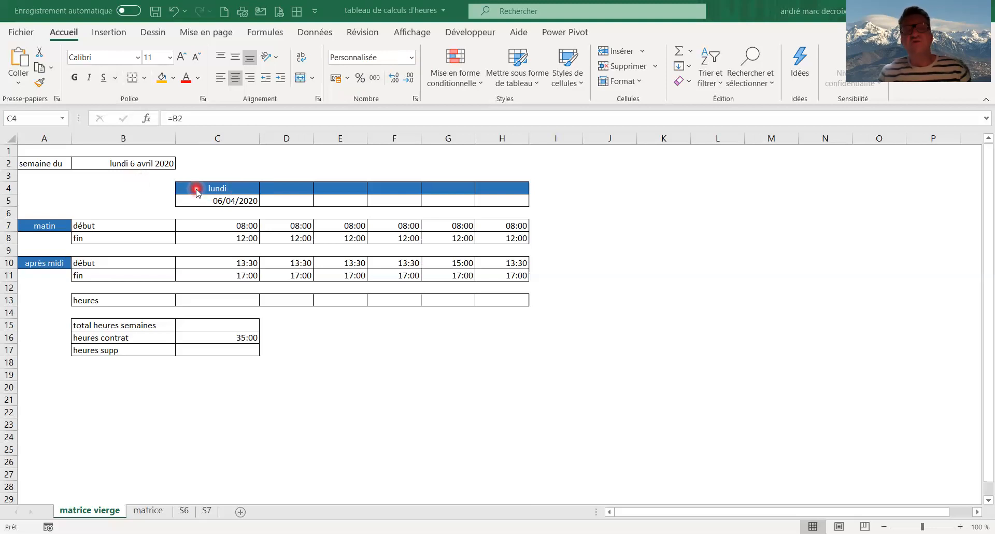
click(413, 61)
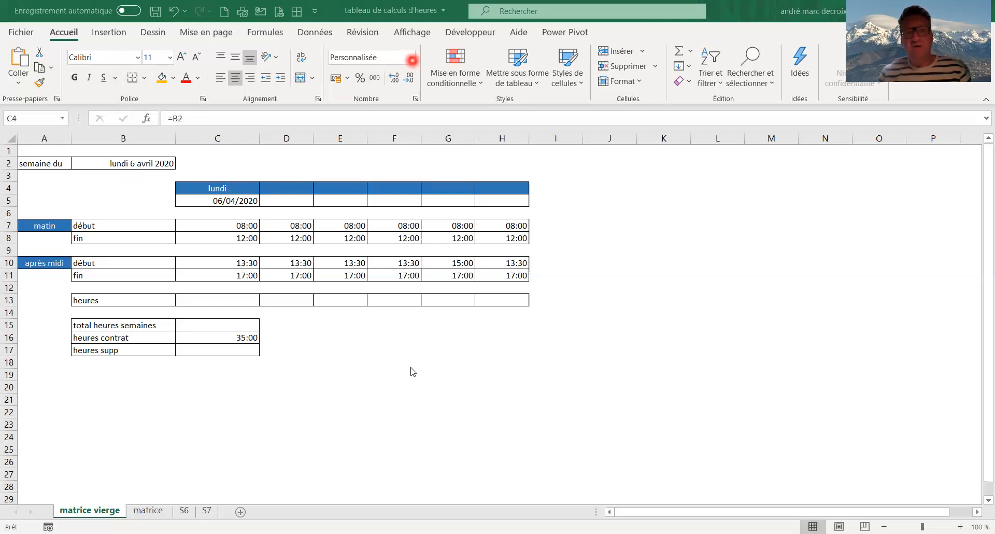
click(378, 393)
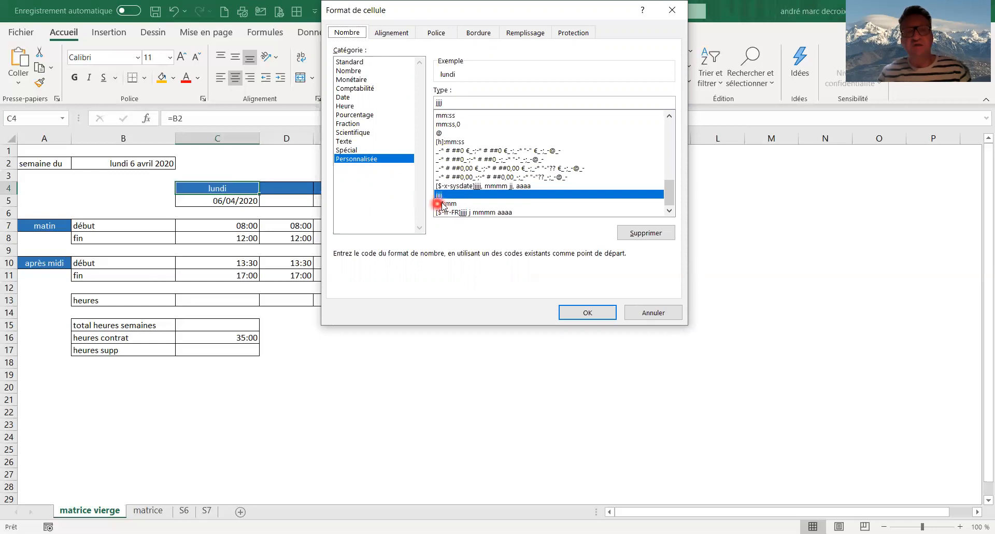
click(571, 314)
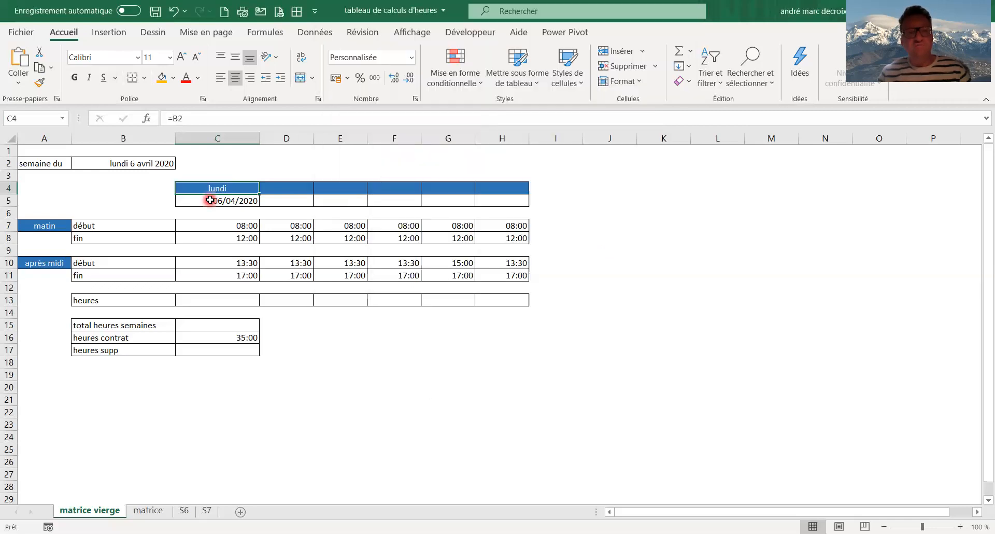
click(210, 200)
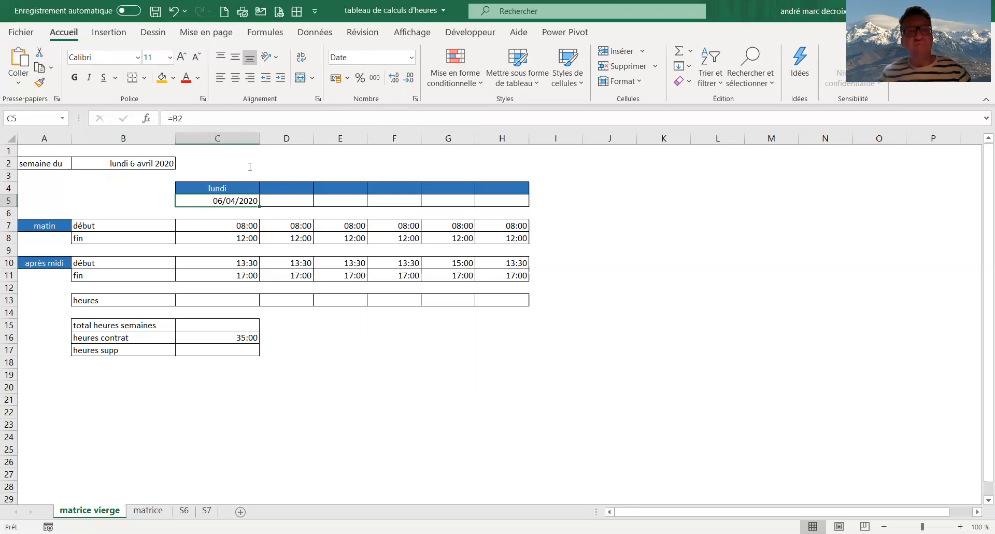
click(204, 201)
Enter =C4+1 in D4 and fill it across to H4 for the remaining weekday headings.
click(278, 189)
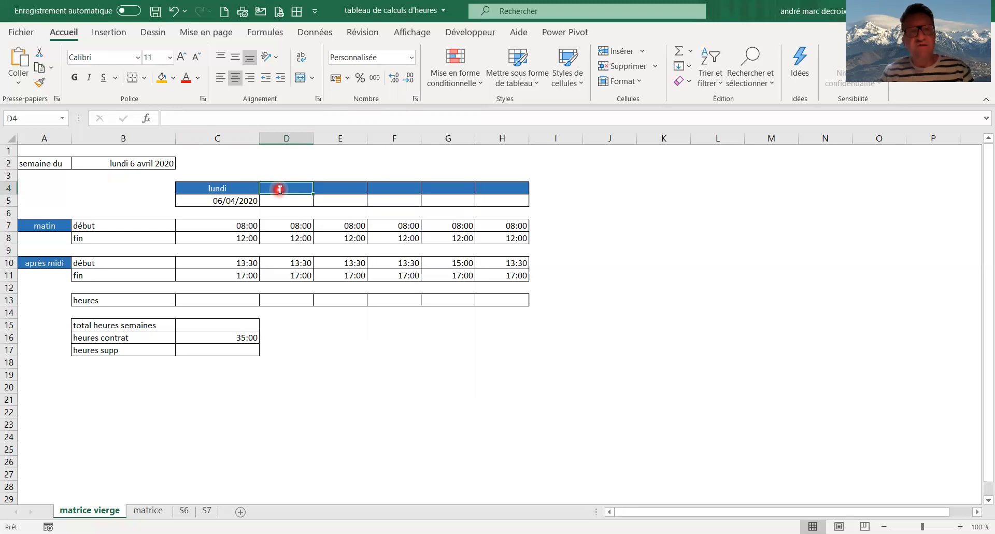
text(=)
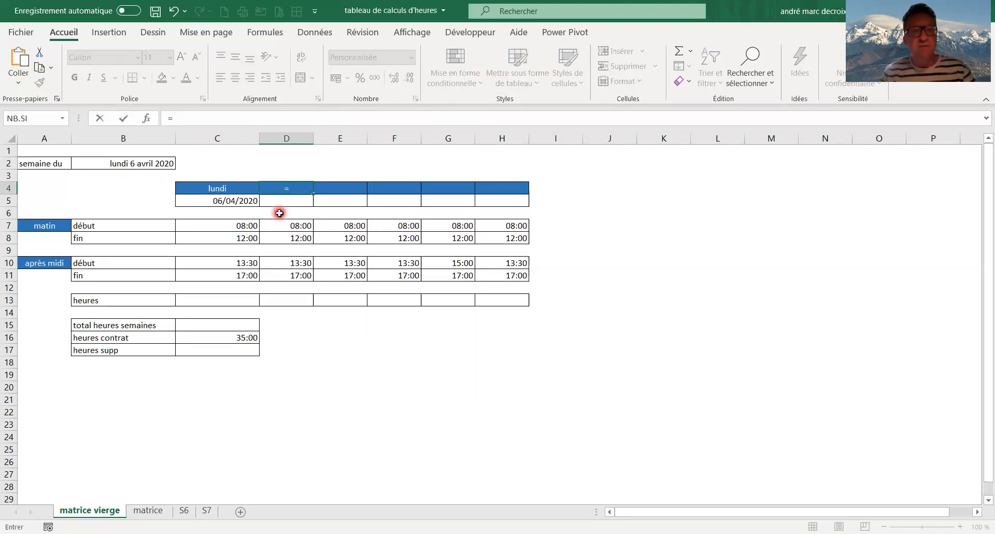
click(224, 190)
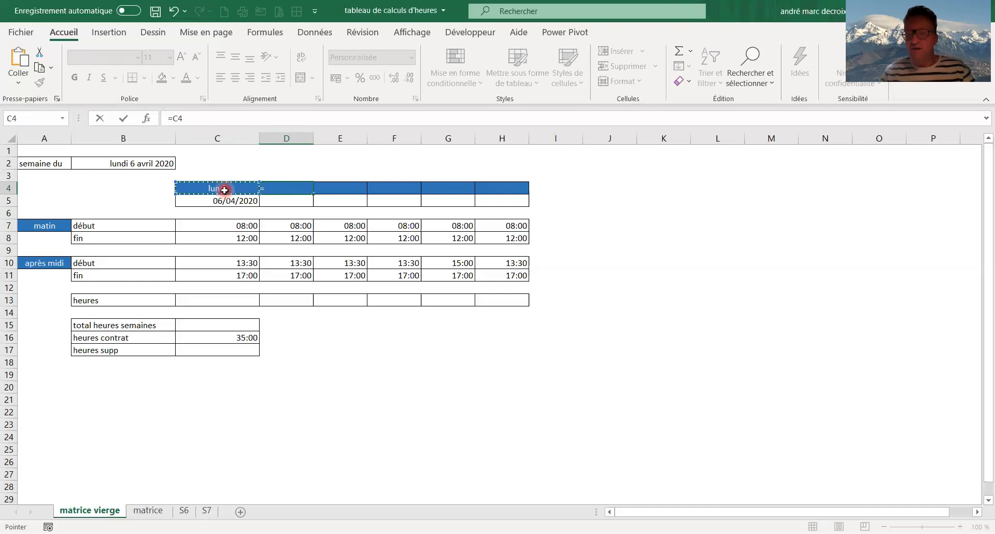
text(+)
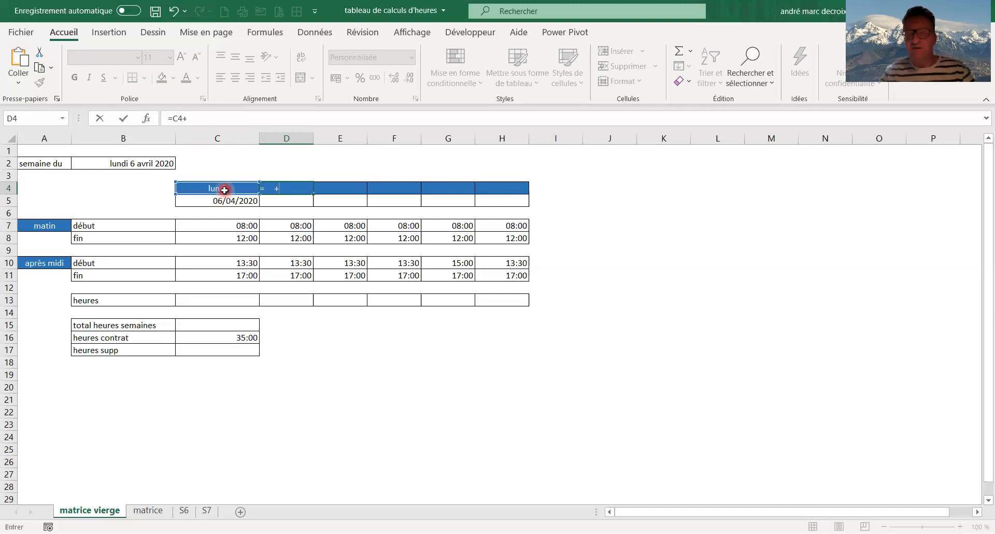
text(1)
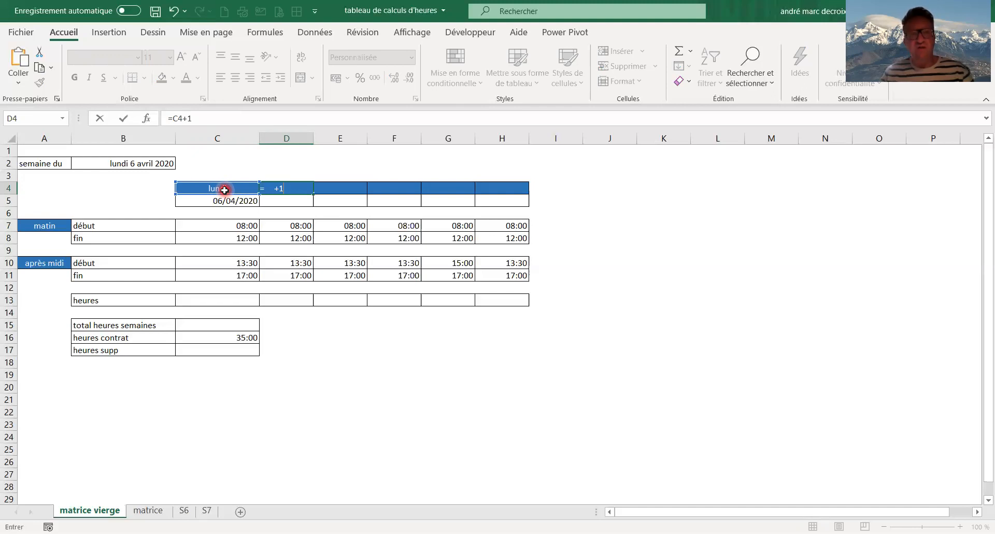
key(ctrl+Return)
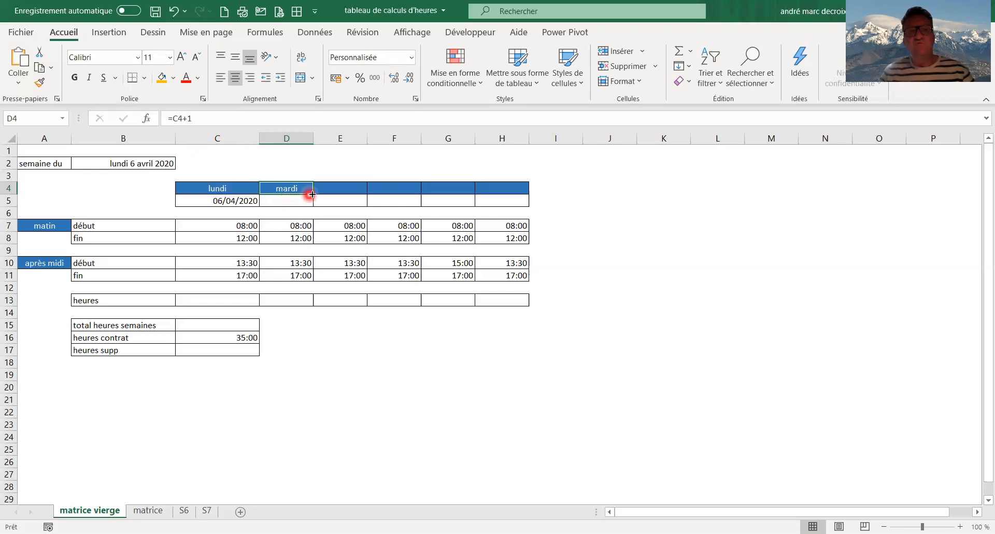
drag(311, 194, 518, 193)
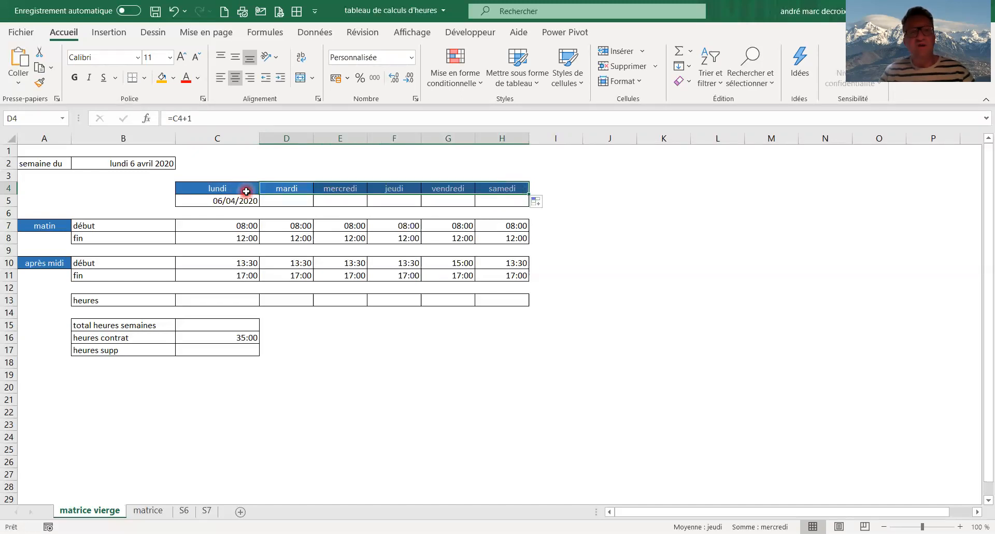
Enter =C5+1 in D5 and fill it across to H5 for the remaining dates of the week.
click(275, 200)
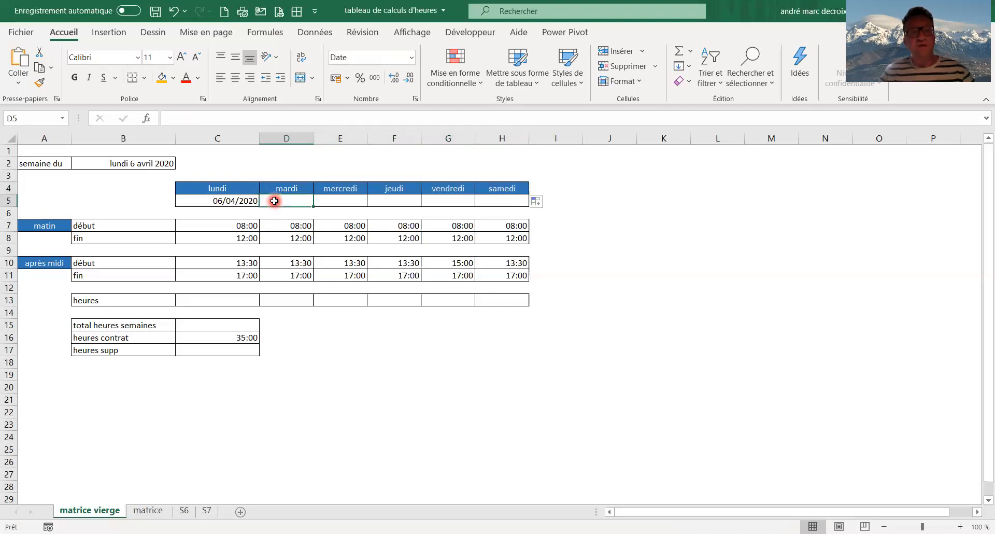
click(228, 201)
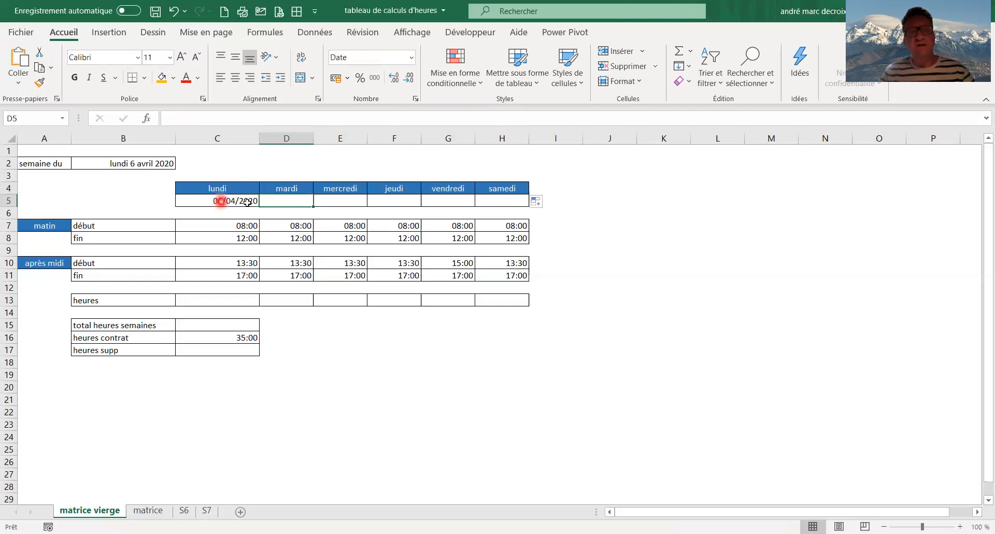
click(268, 202)
click(272, 201)
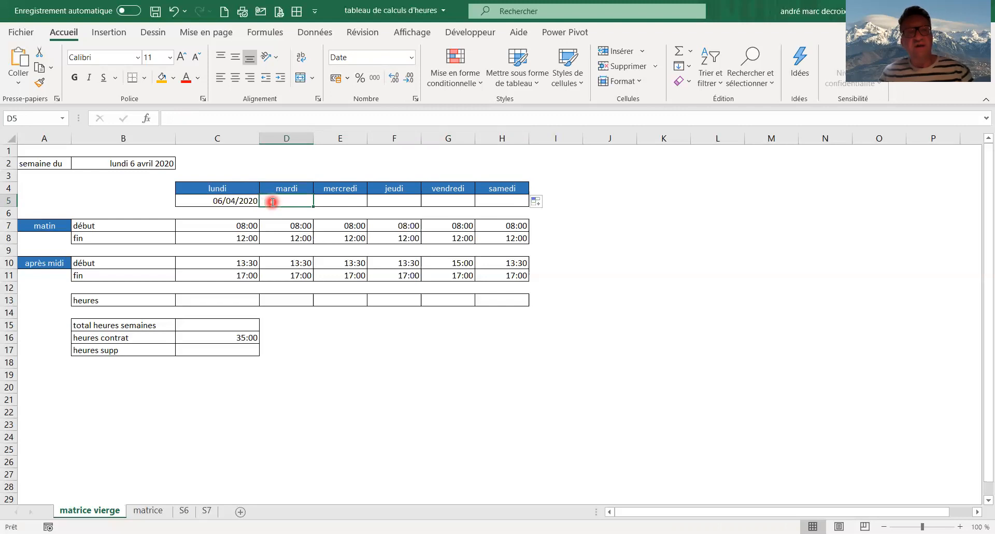
text(=)
click(228, 202)
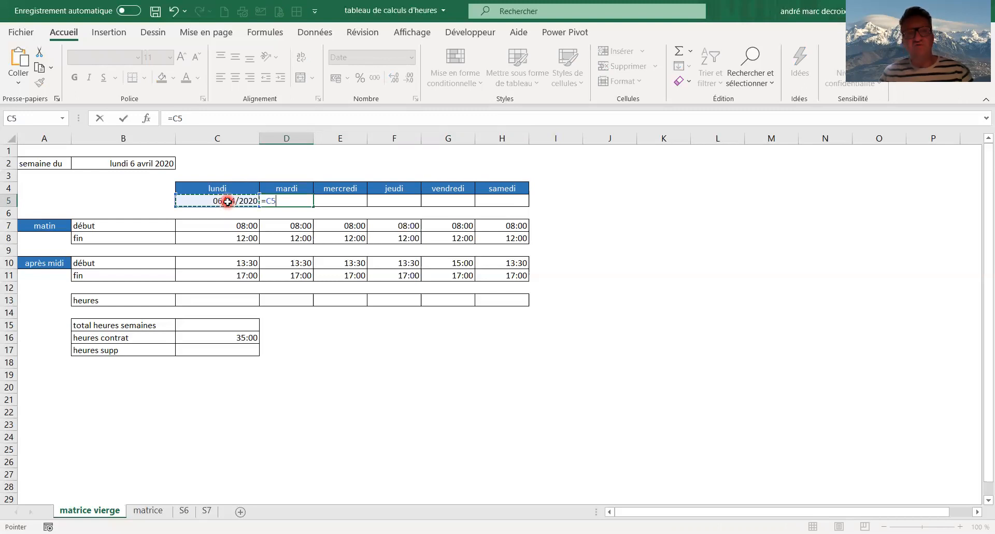
text(+)
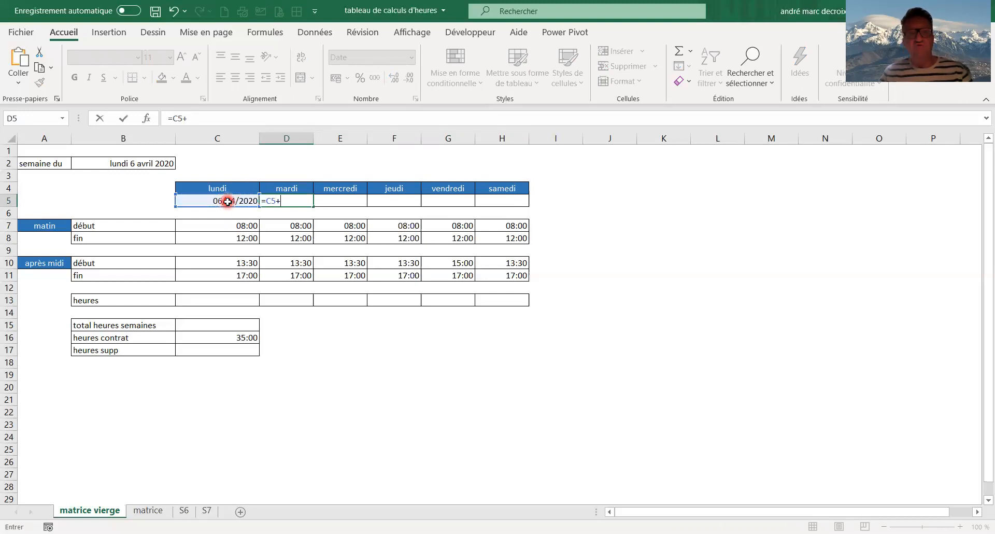
text(1)
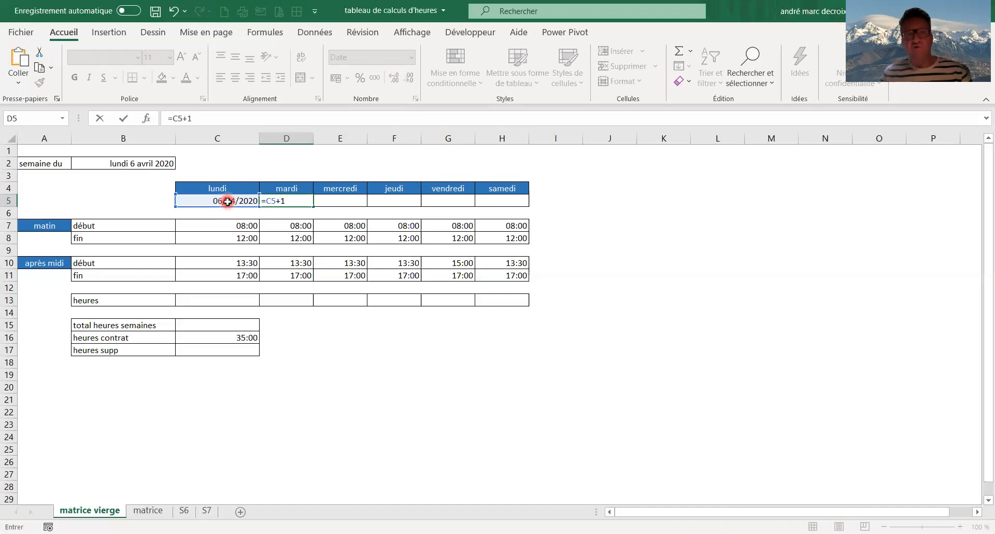
key(ctrl+Return)
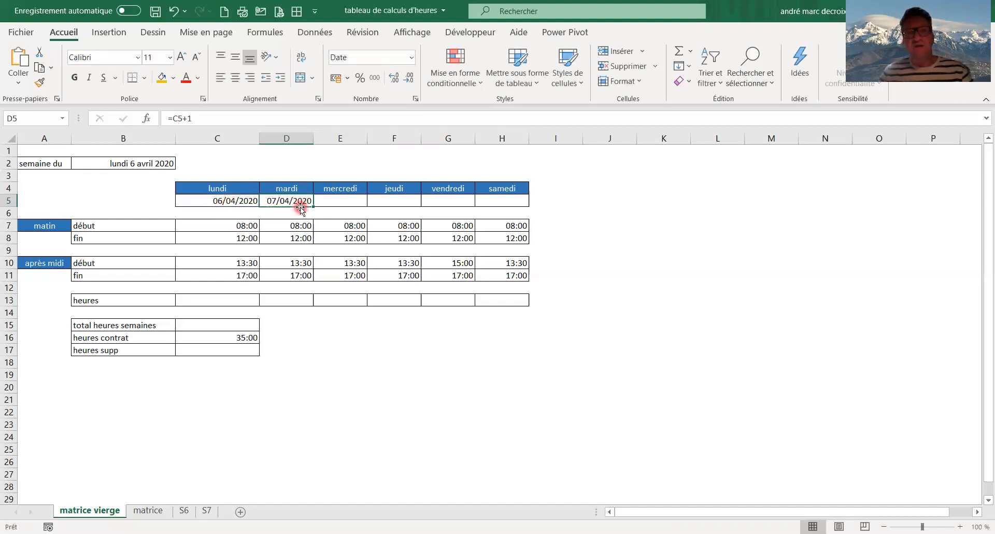
drag(314, 206, 514, 208)
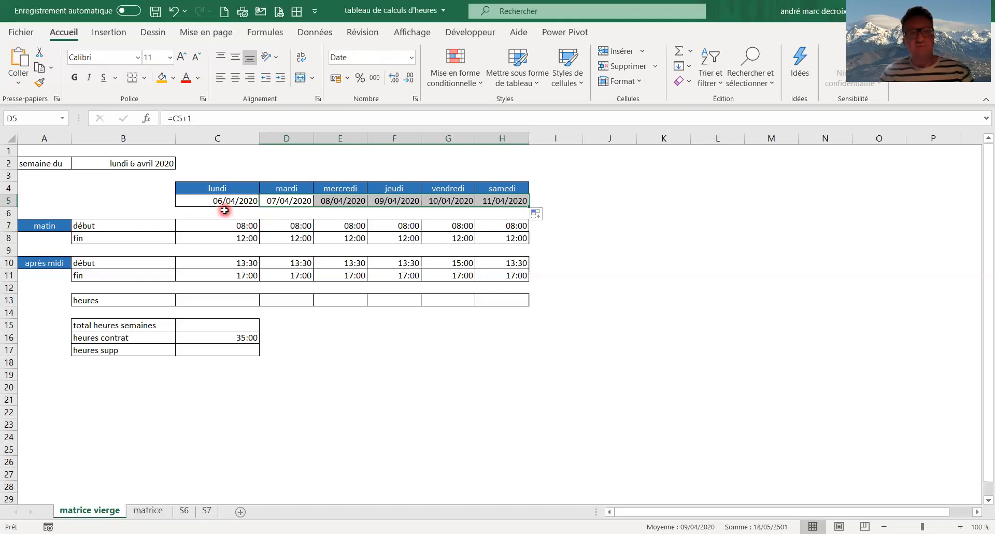
Examine the custom time format applied to Monday's morning start time in C7.
click(222, 211)
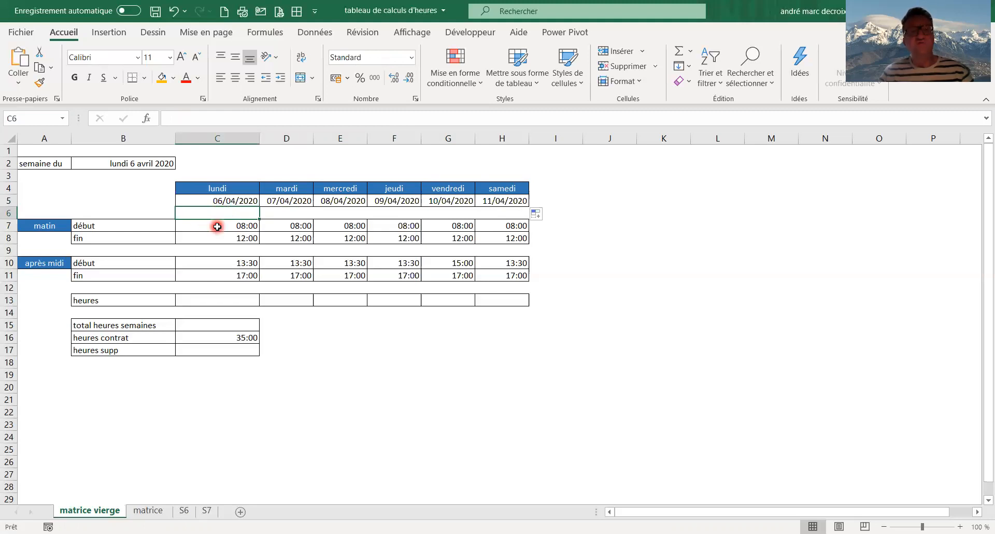
click(218, 226)
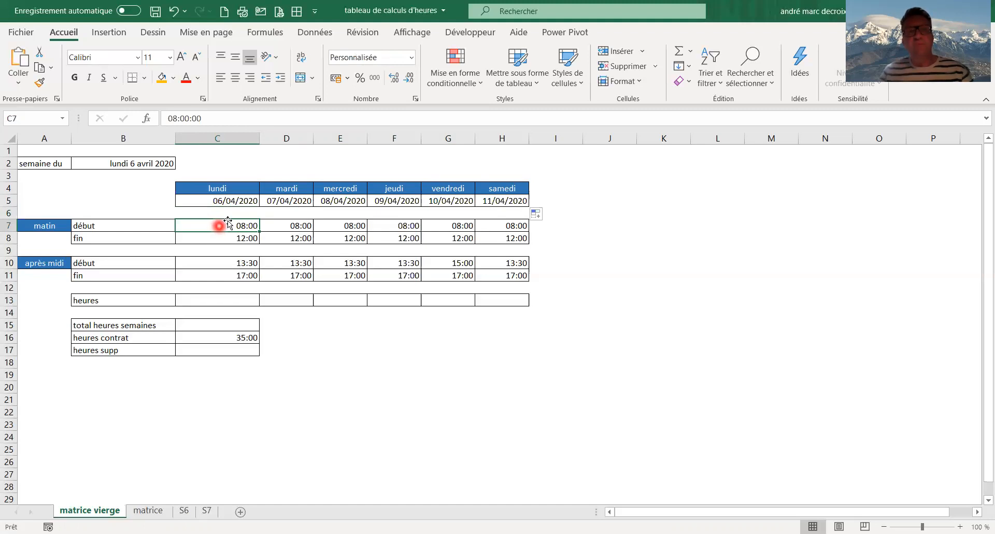
click(386, 64)
click(220, 113)
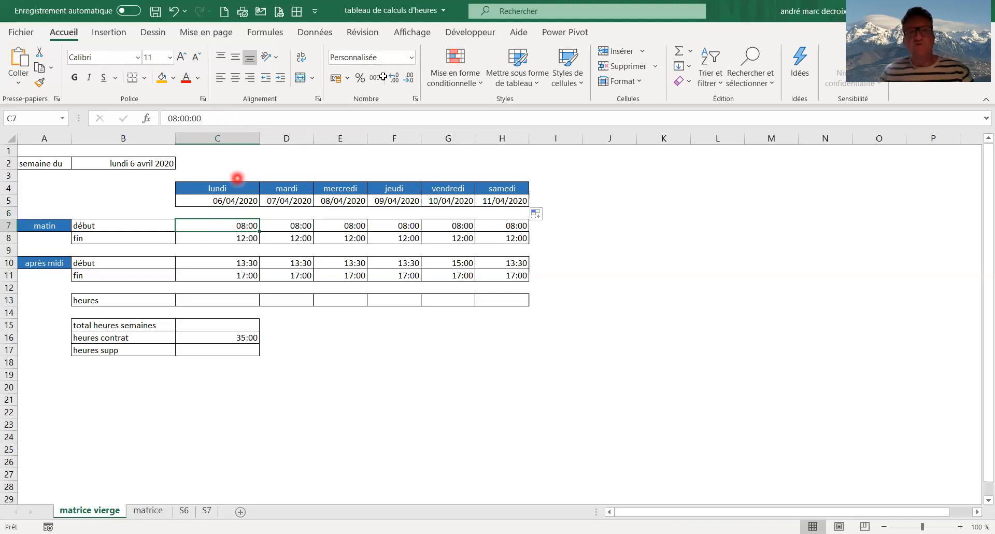
click(413, 61)
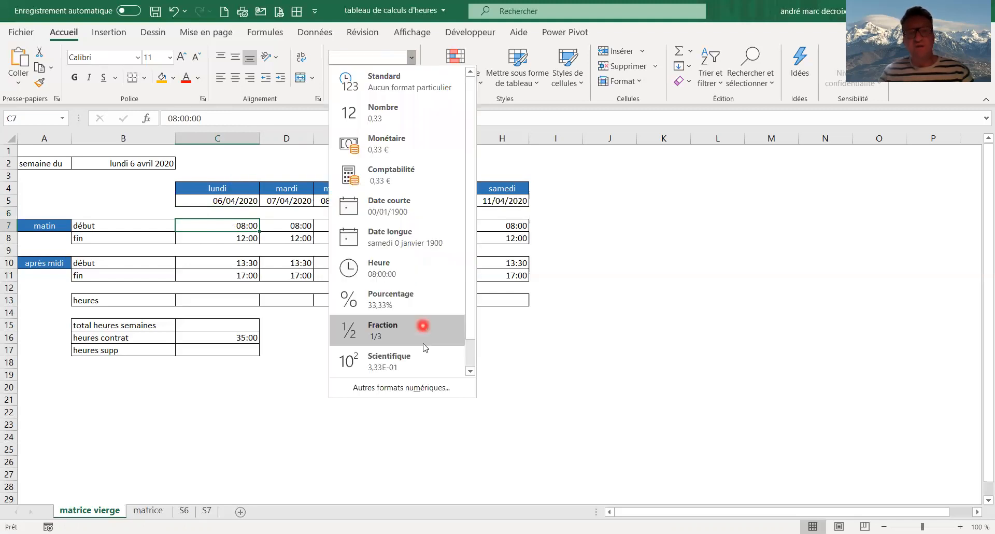
click(416, 386)
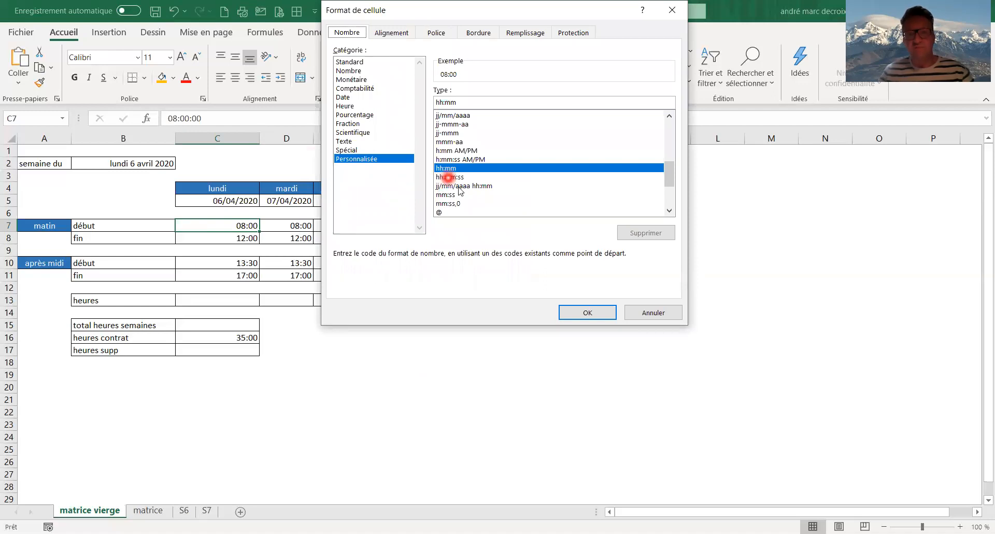
click(575, 313)
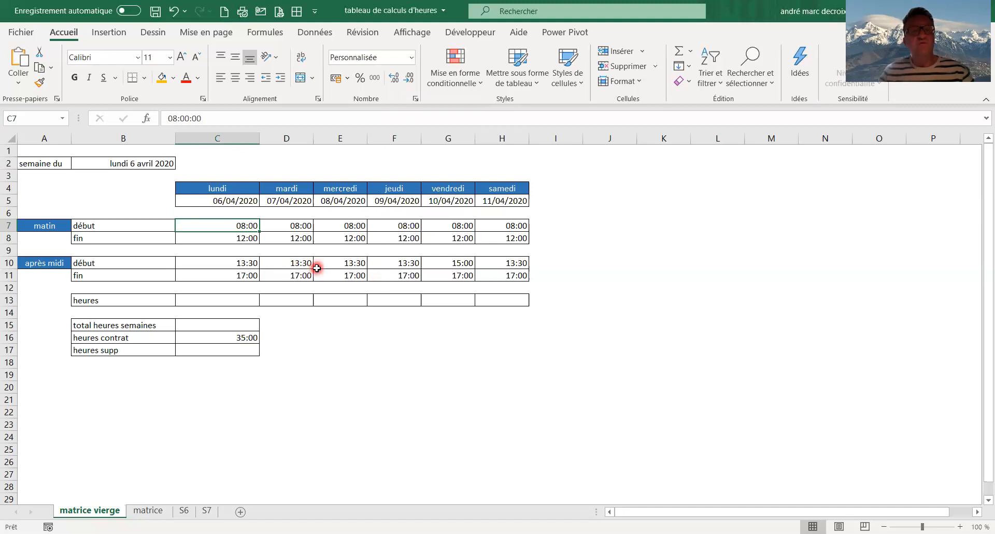
Calculate Monday's worked hours in C13 with =C8-C7+C11-C10 and fill the formula across to H13.
click(234, 299)
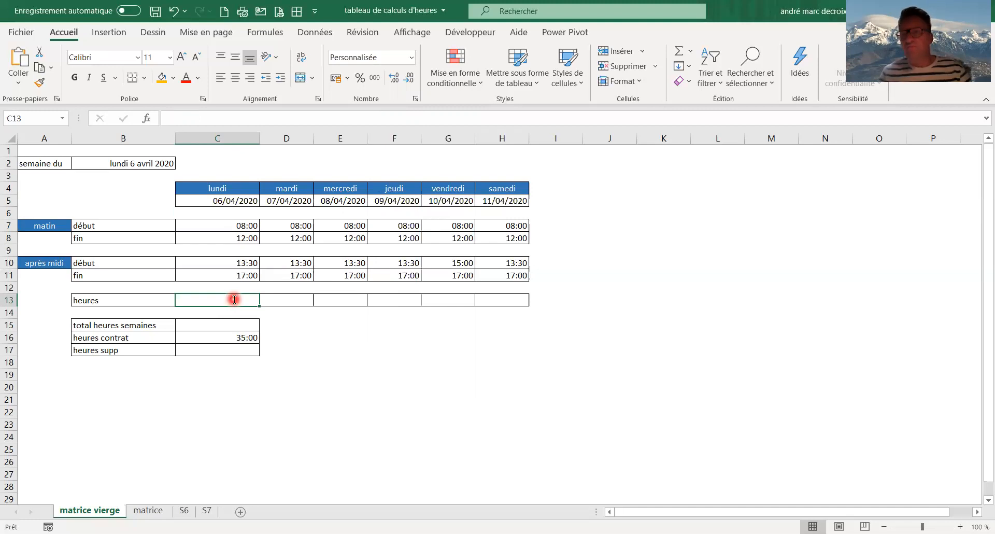
text(=)
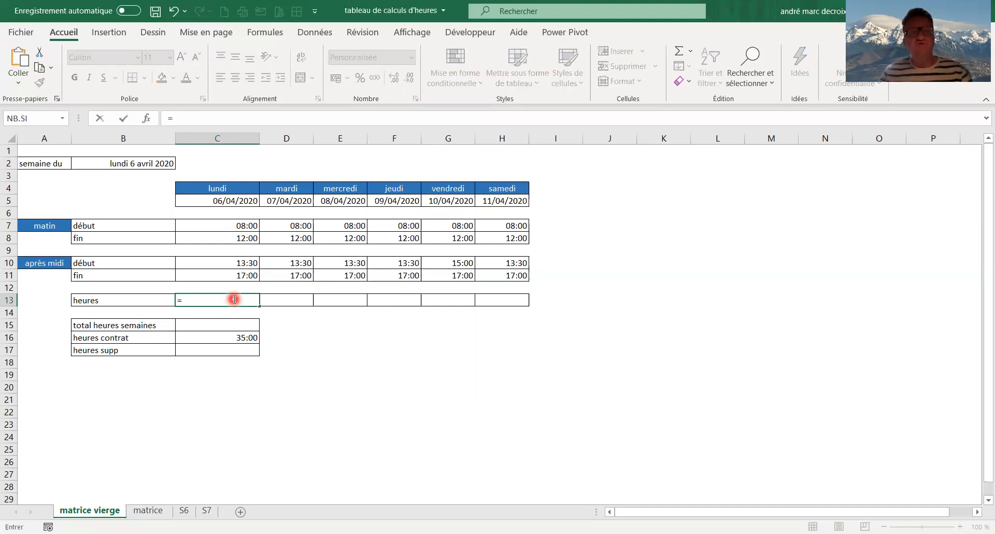
click(216, 239)
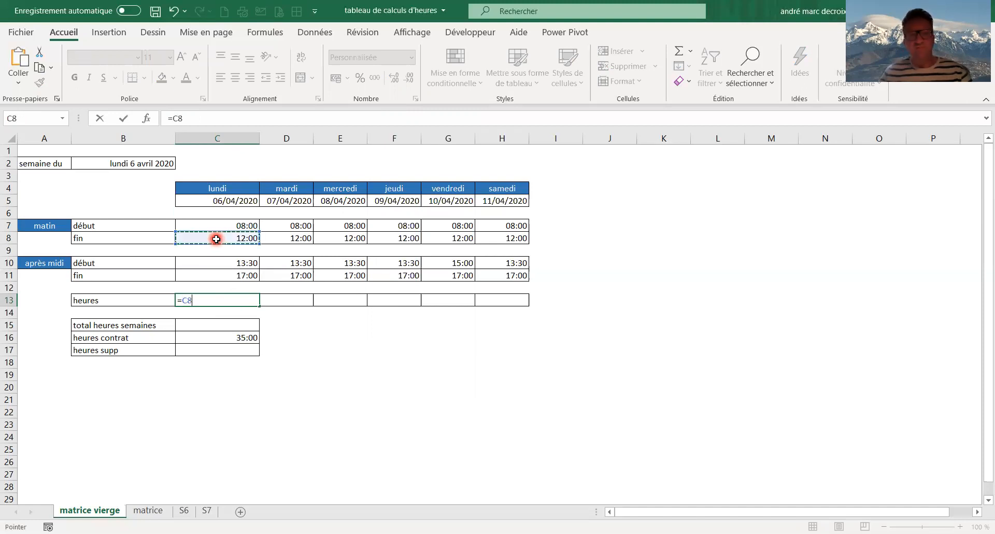
text(-)
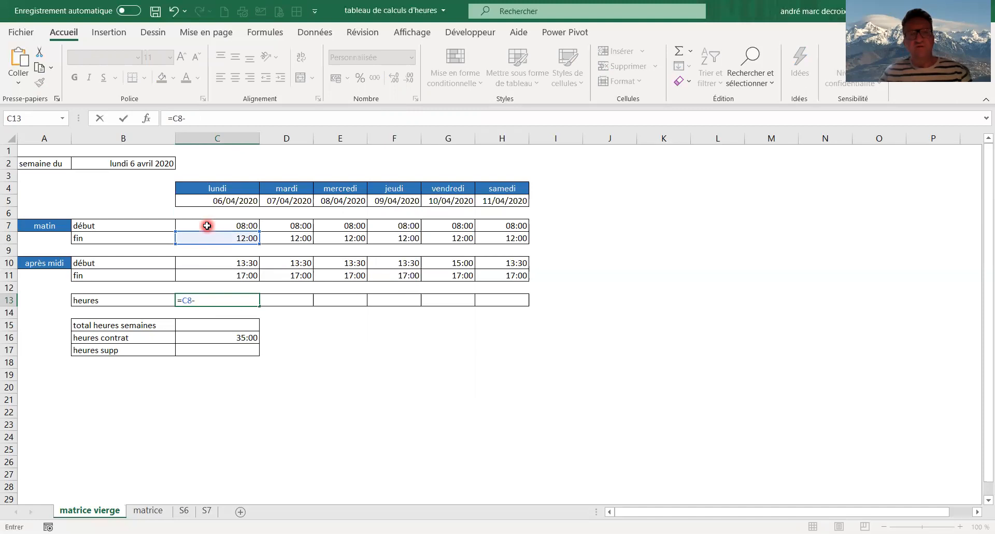
click(207, 226)
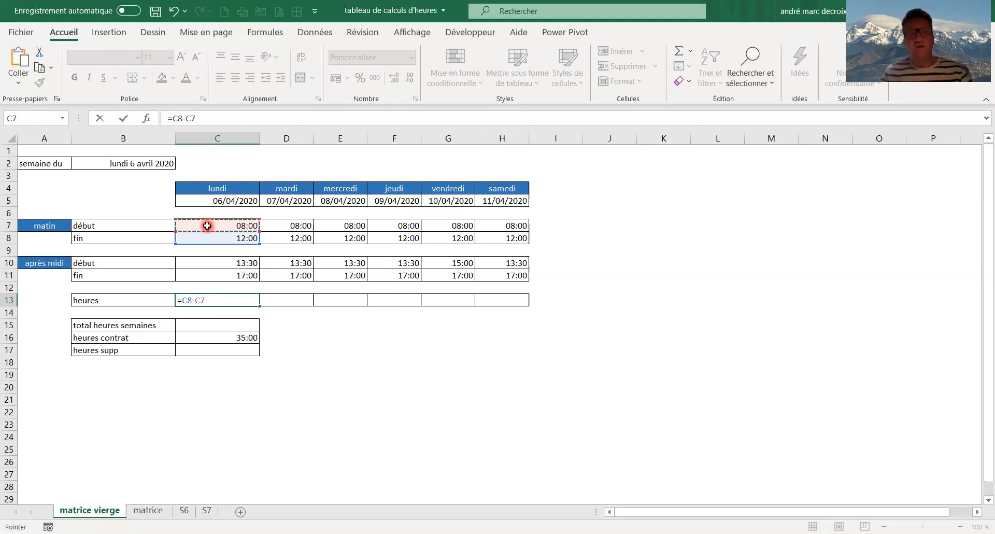
text(+)
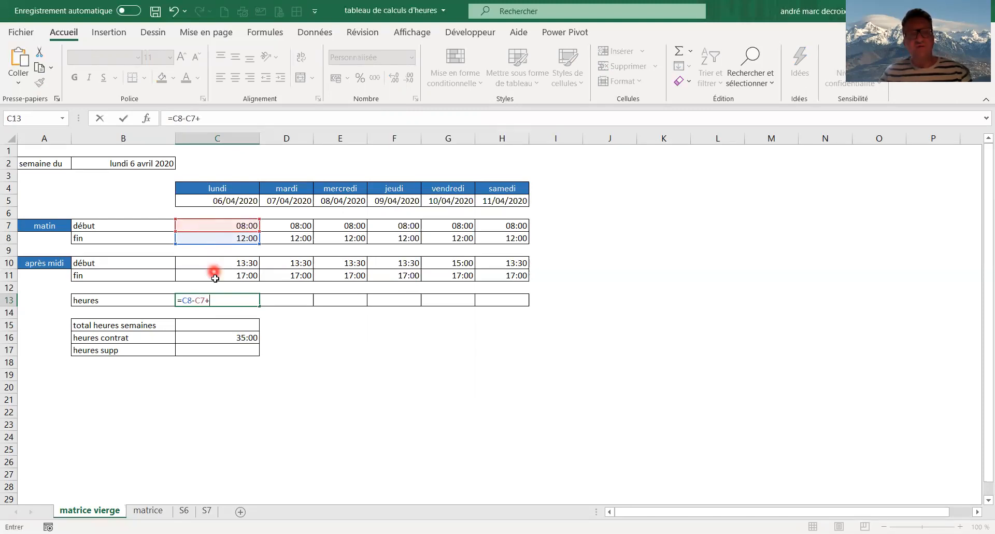
click(215, 276)
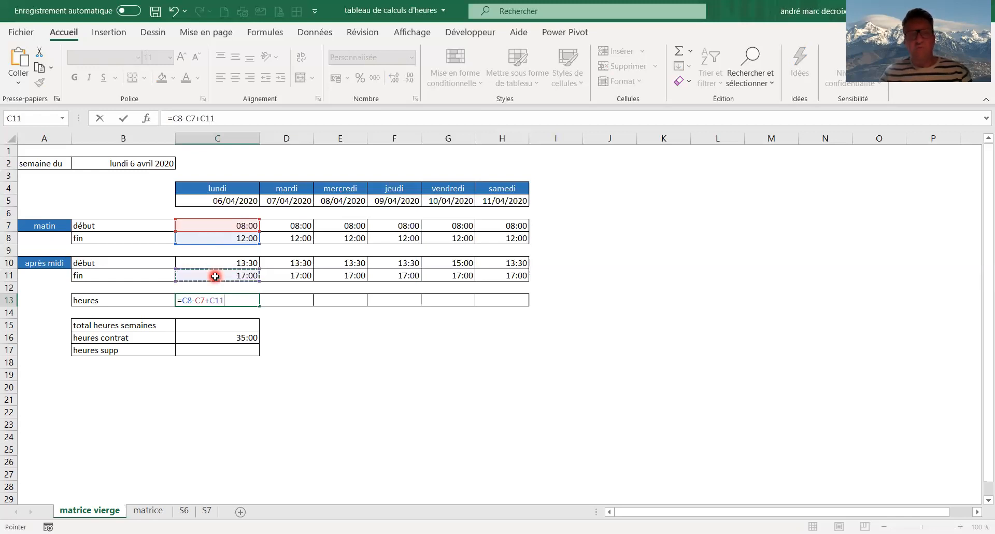
text(-)
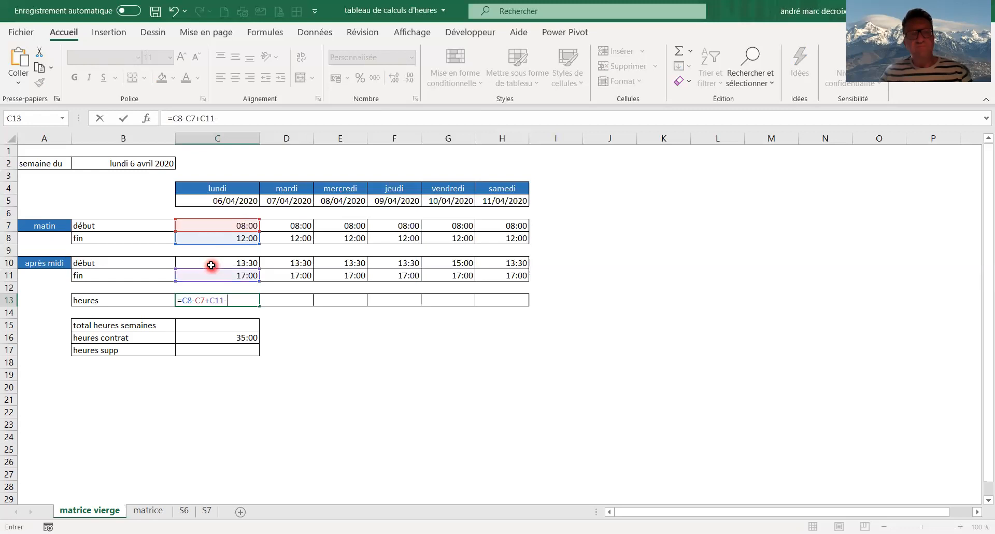
click(211, 265)
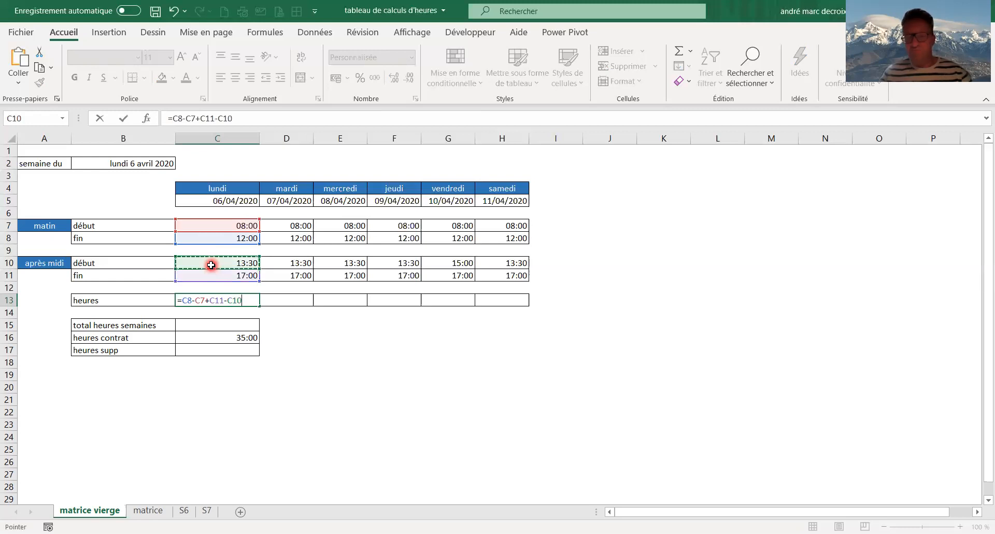
key(ctrl+Return)
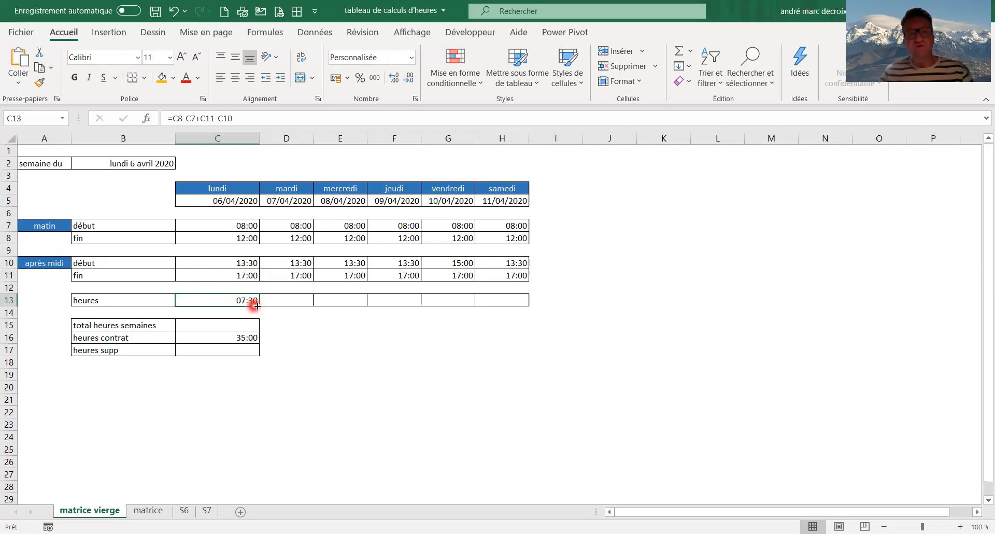
drag(258, 306, 520, 300)
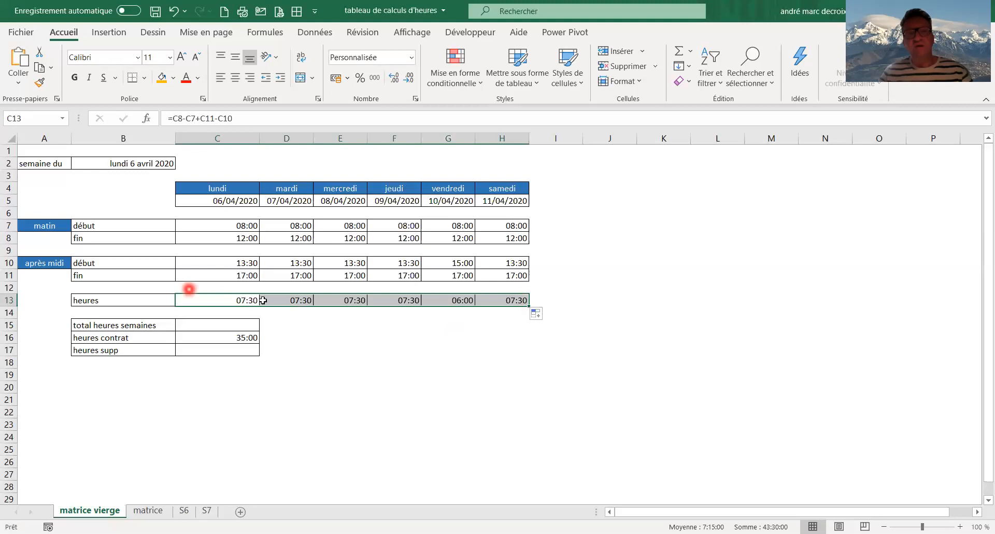
Total the week's hours in C15 with =SOMME(C13:H13).
click(208, 325)
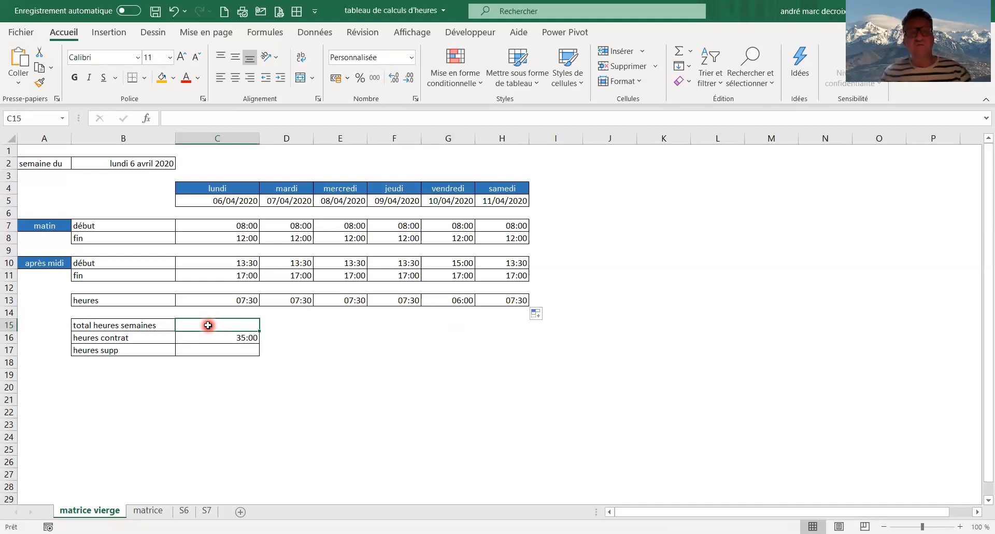
text(=)
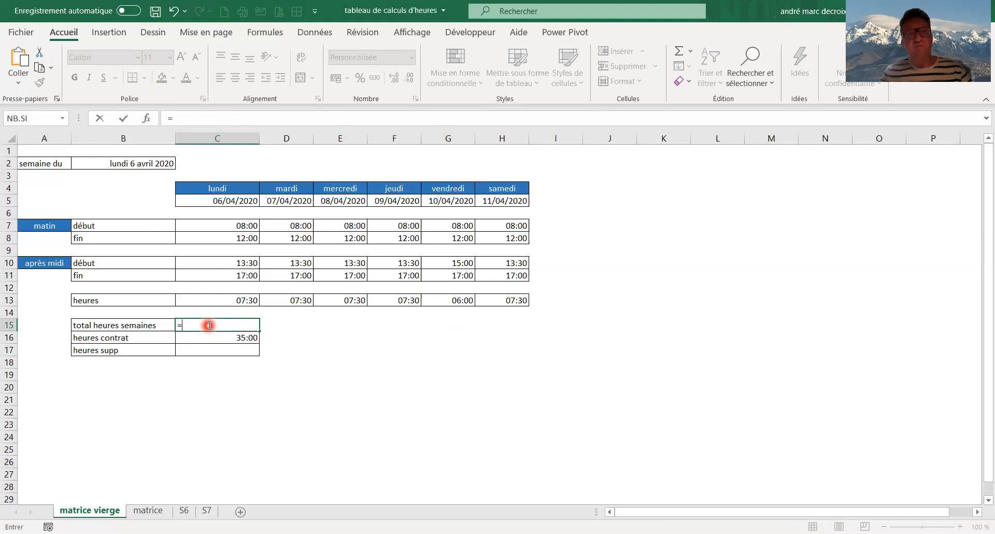
text(somm)
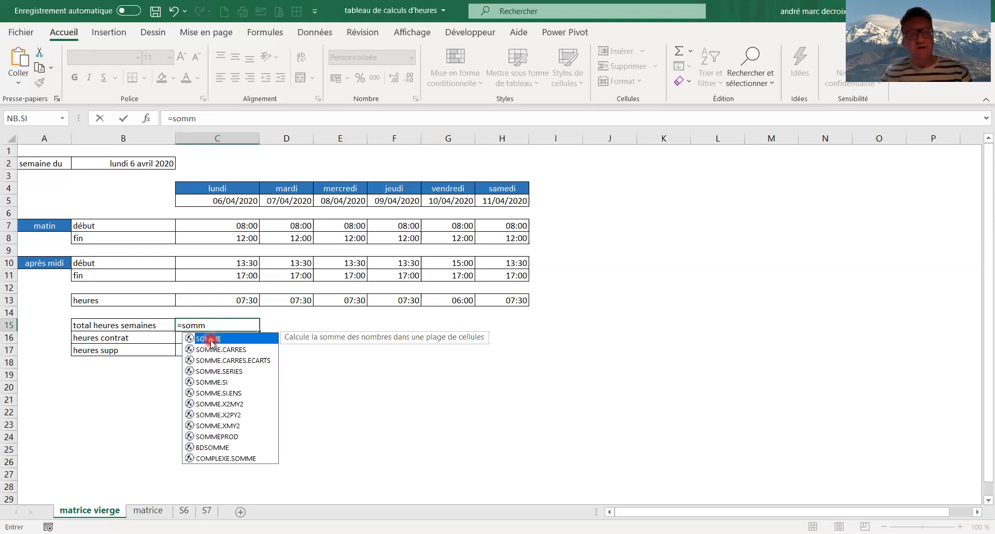
key(Tab)
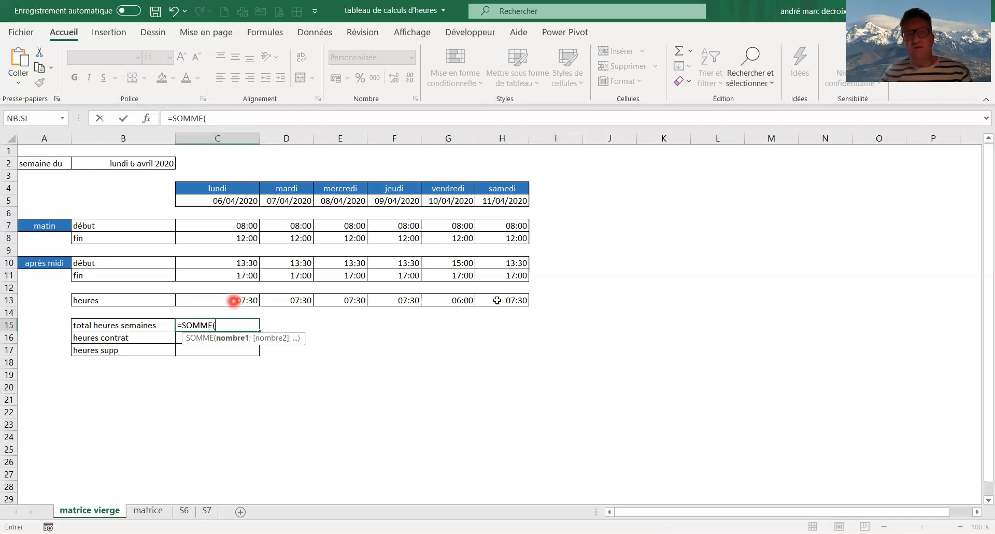
drag(233, 301, 497, 300)
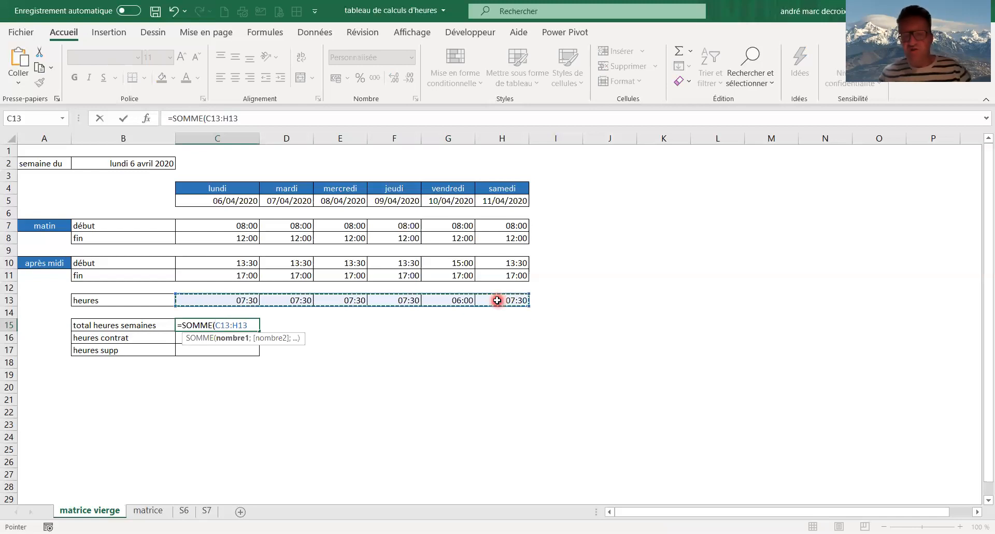
text())
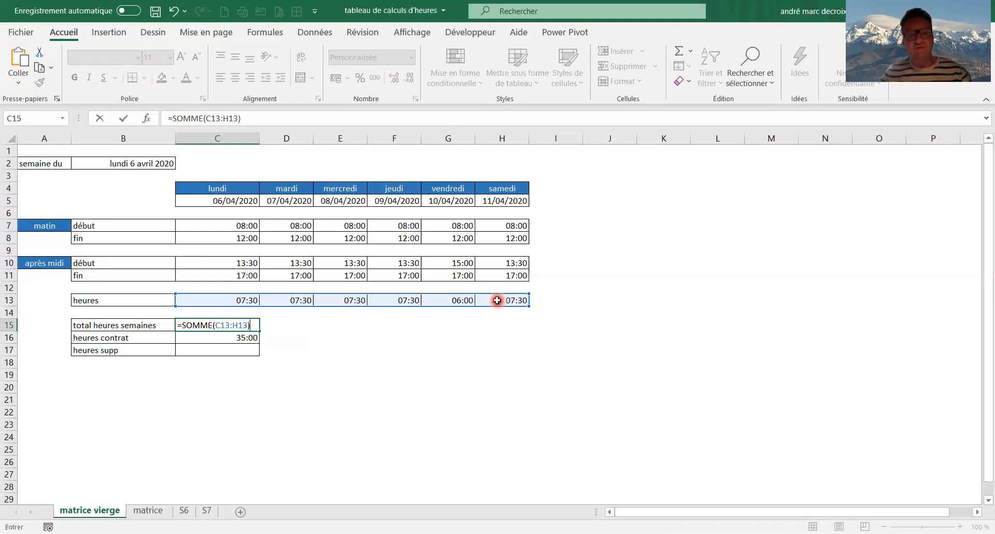
key(ctrl+Return)
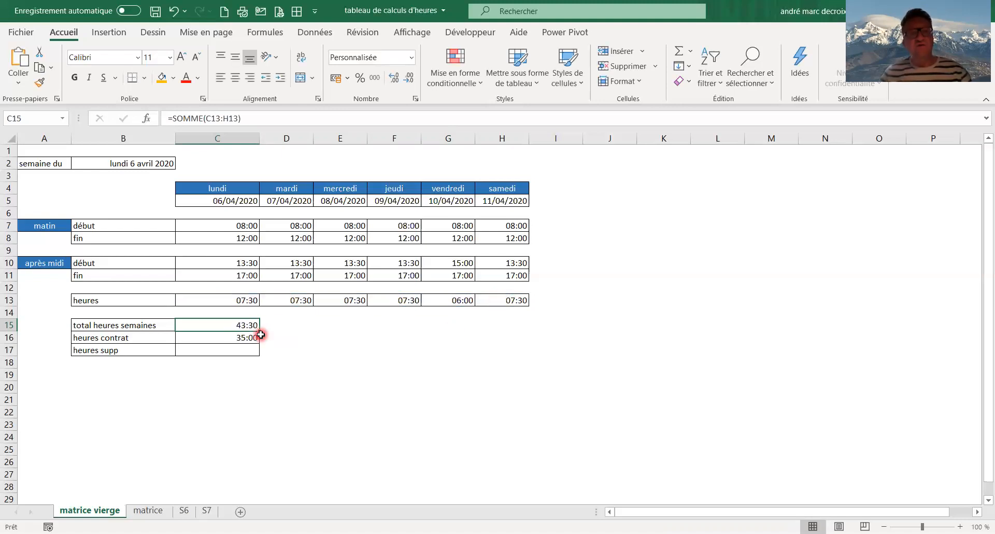
Calculate the overtime hours in C17 by subtracting the contract hours from the weekly total with =C15-C16.
click(224, 349)
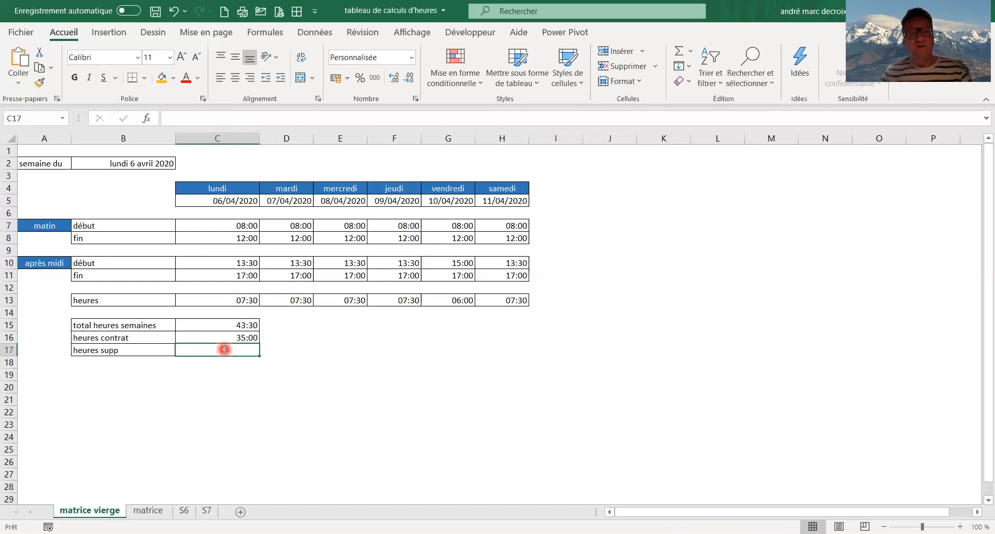
text(=)
click(214, 325)
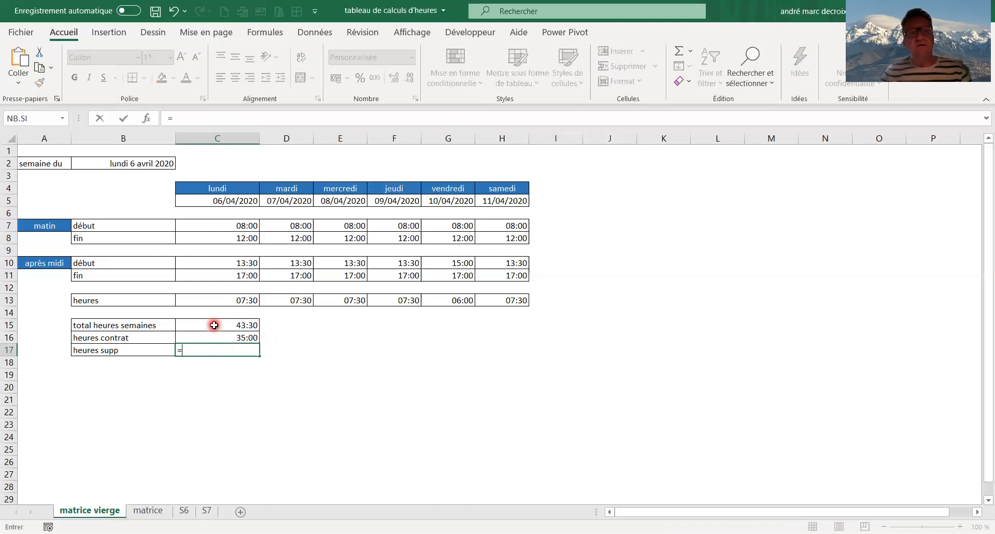
click(214, 325)
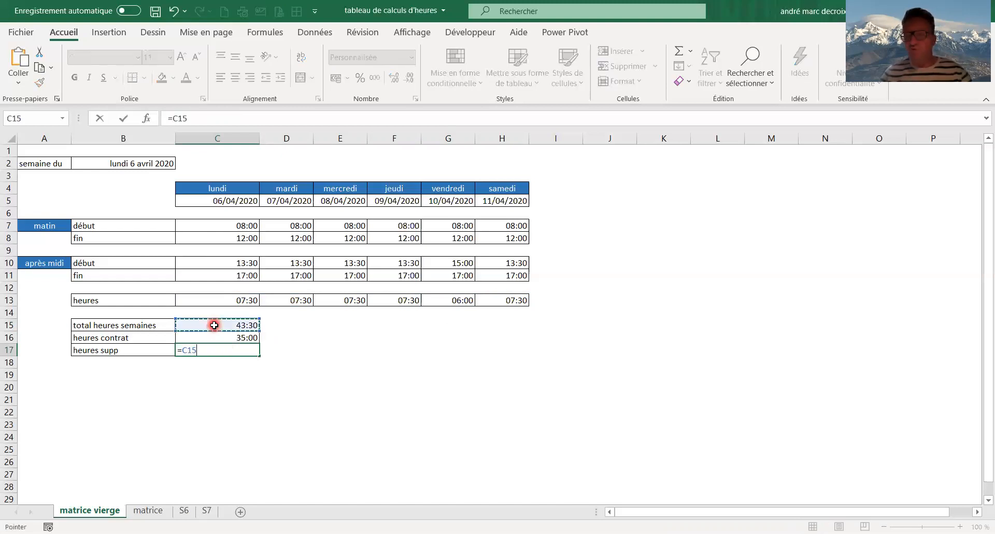
text(-)
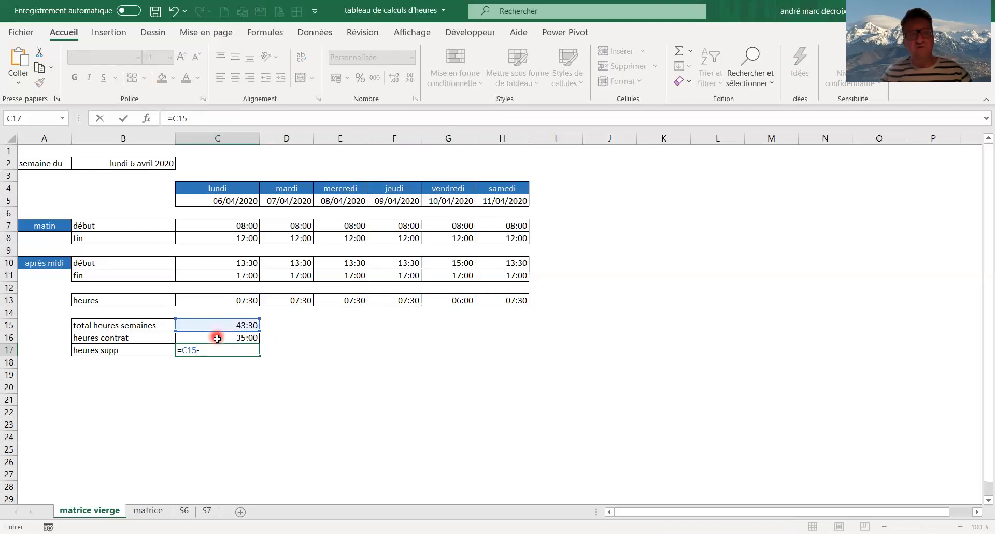
click(218, 339)
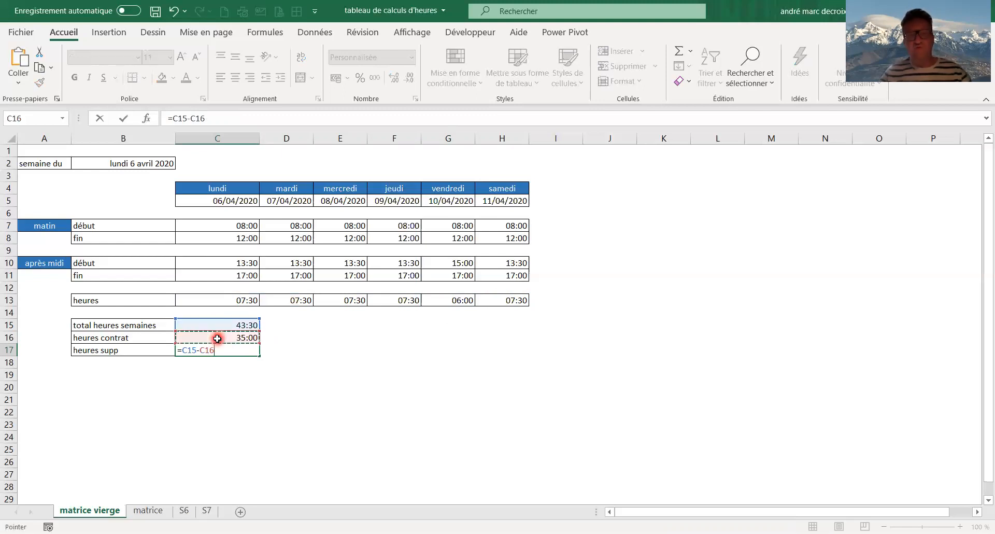
key(ctrl+Return)
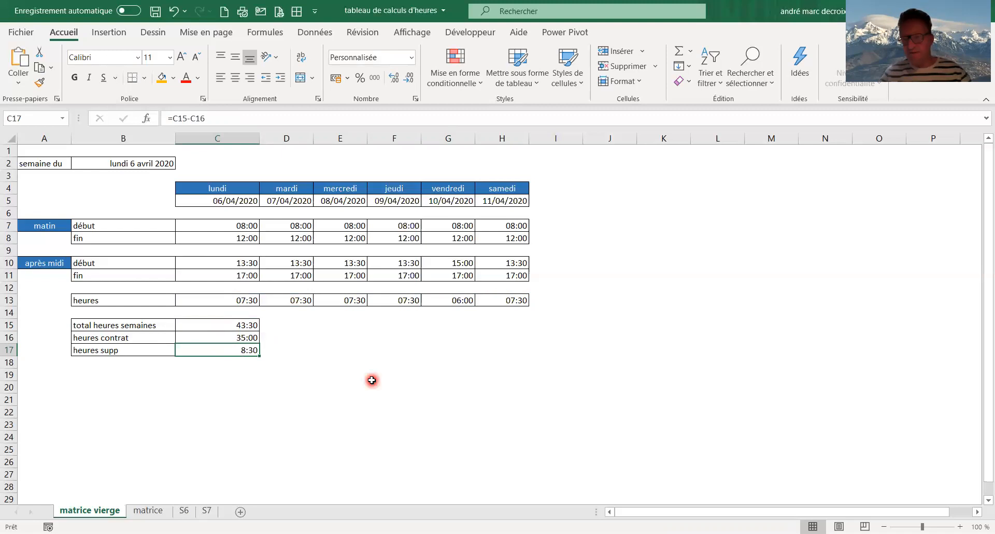